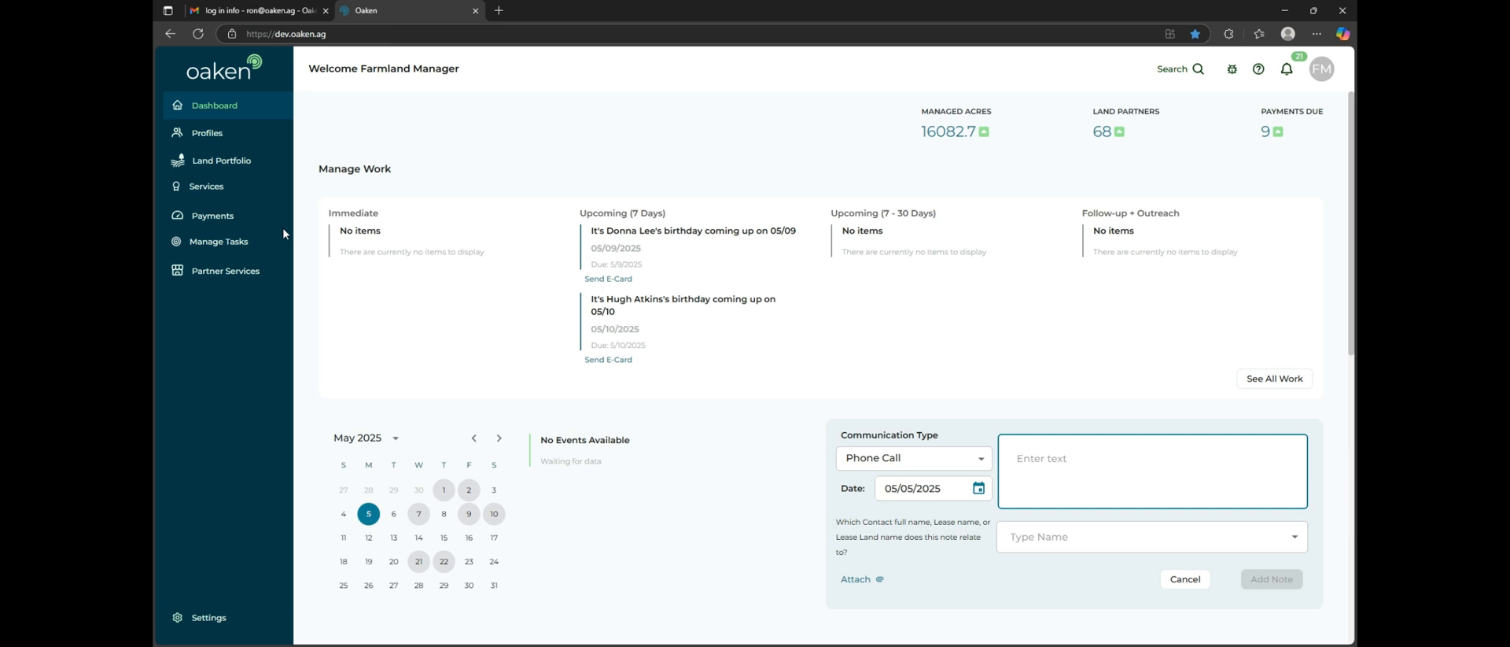
# From the grower profiles, open the first grower's record and show its documents.
pyautogui.click(196, 137)
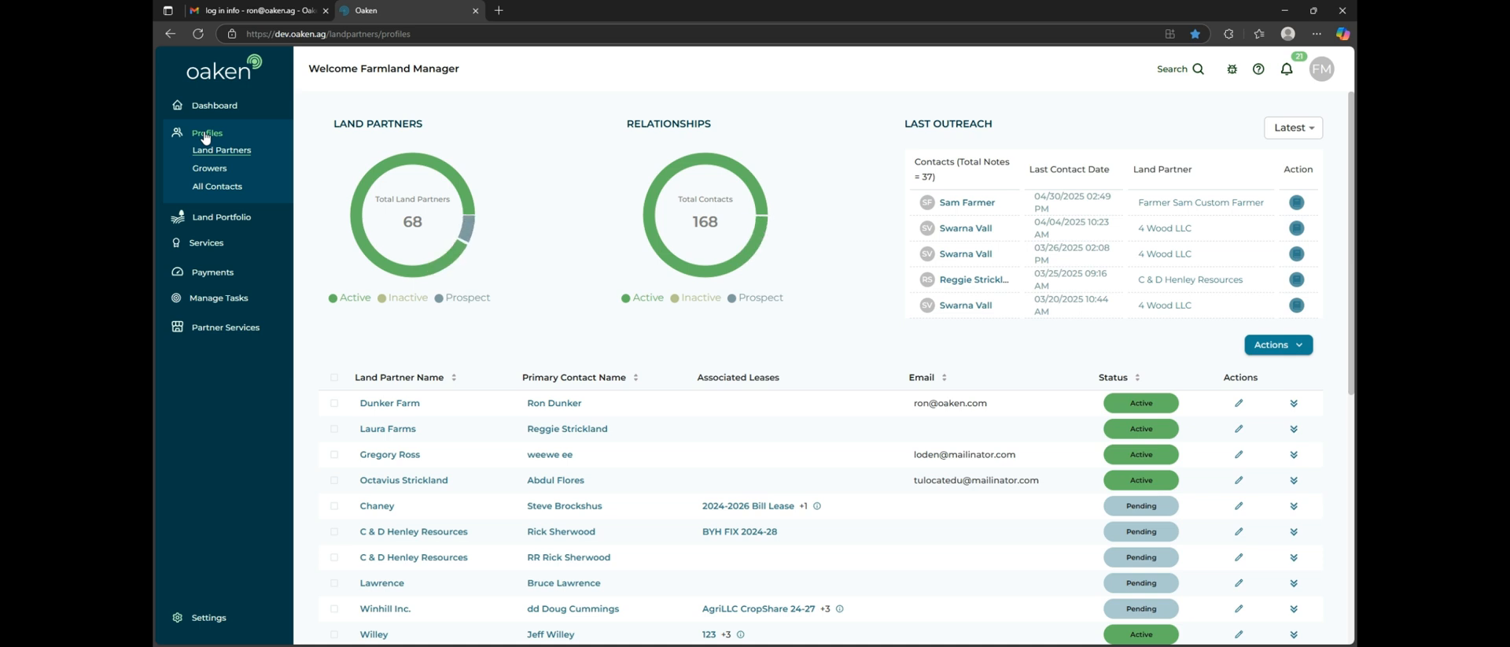
pyautogui.click(207, 170)
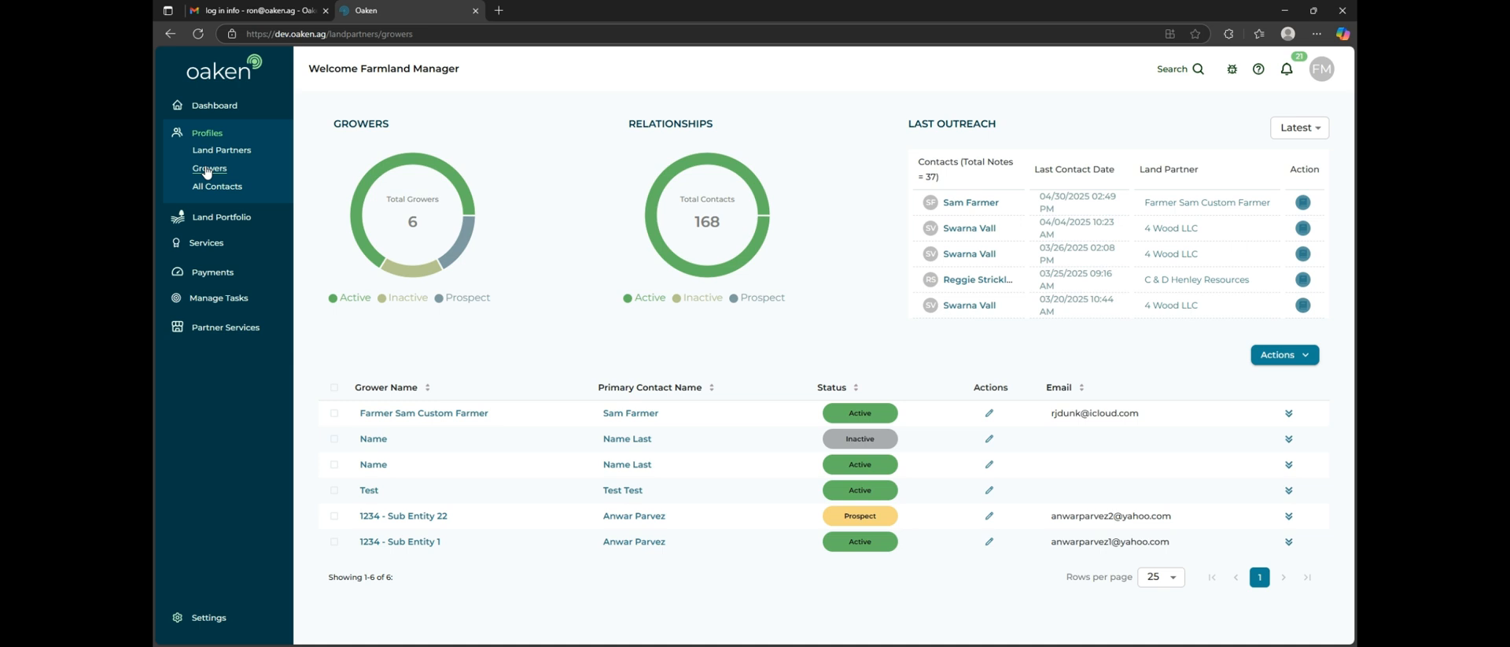
pyautogui.click(383, 417)
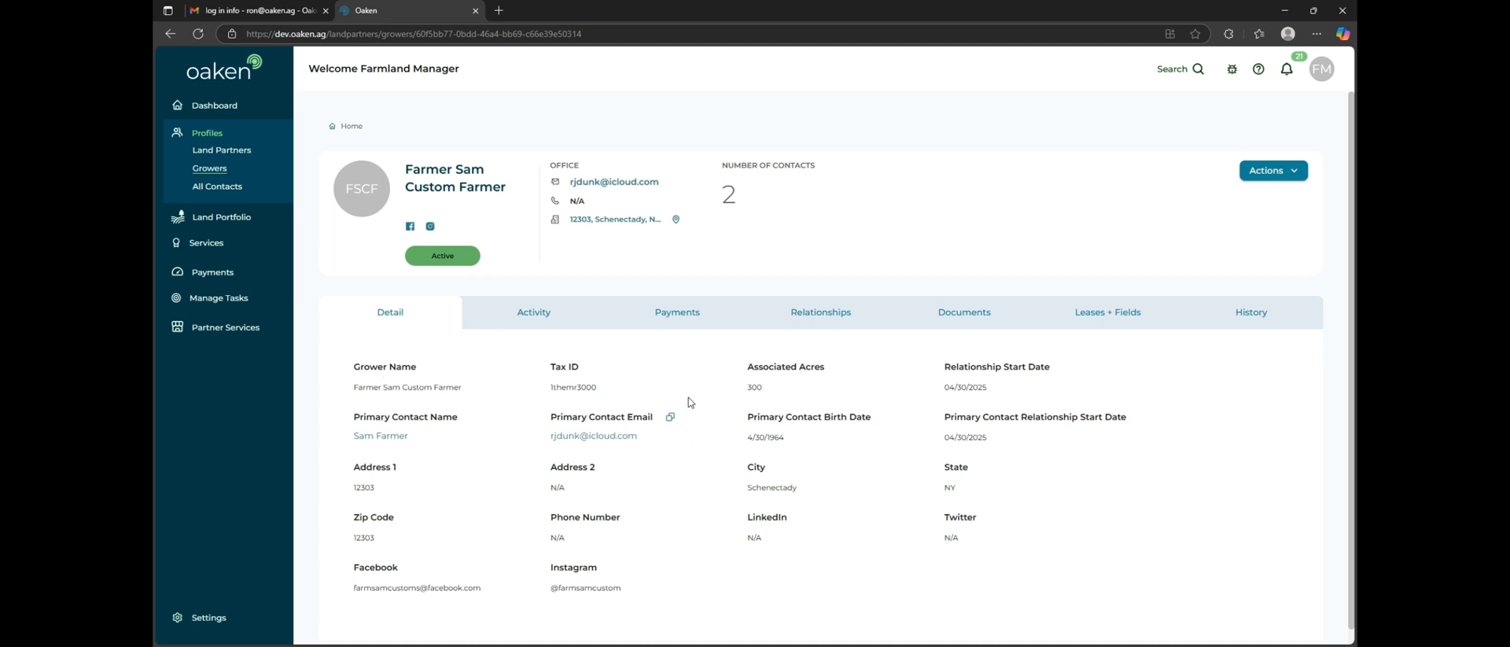
pyautogui.click(967, 321)
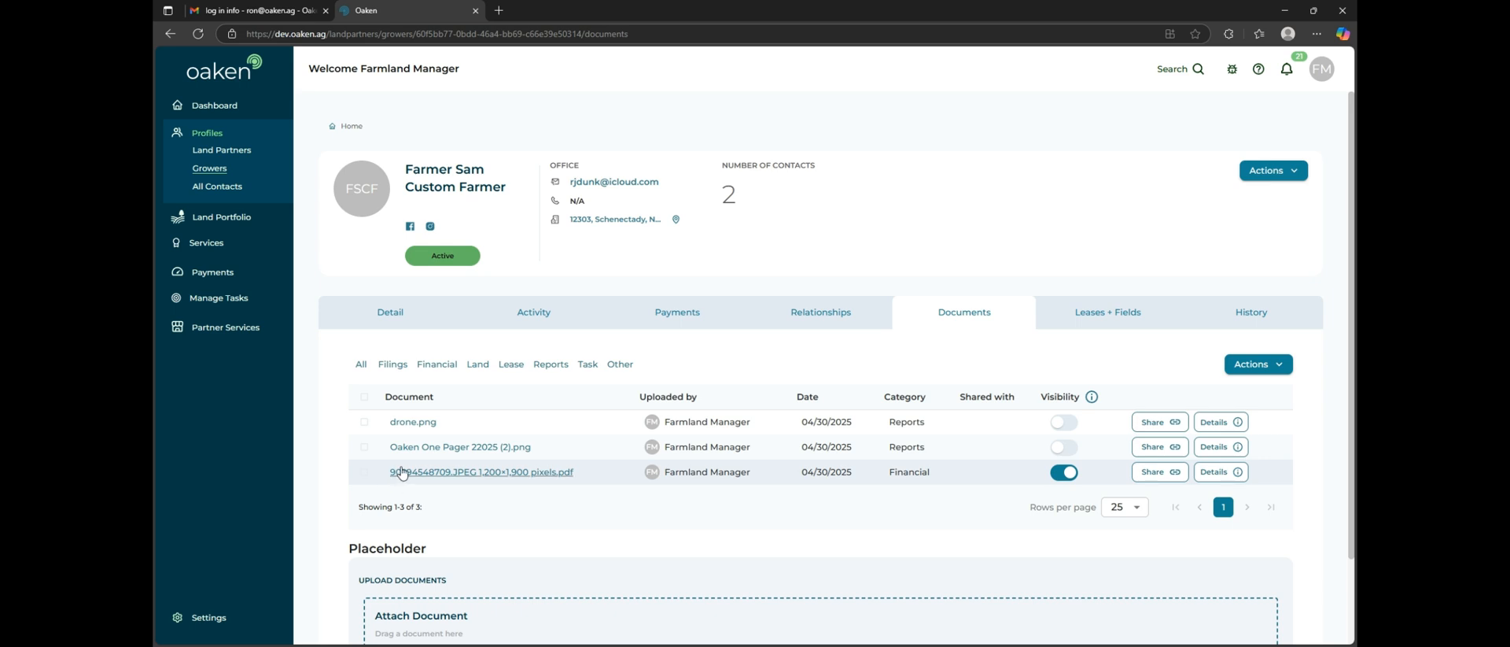
# Preview the grower's financial PDF, close the preview, and switch the file's visibility off and back on.
pyautogui.click(402, 473)
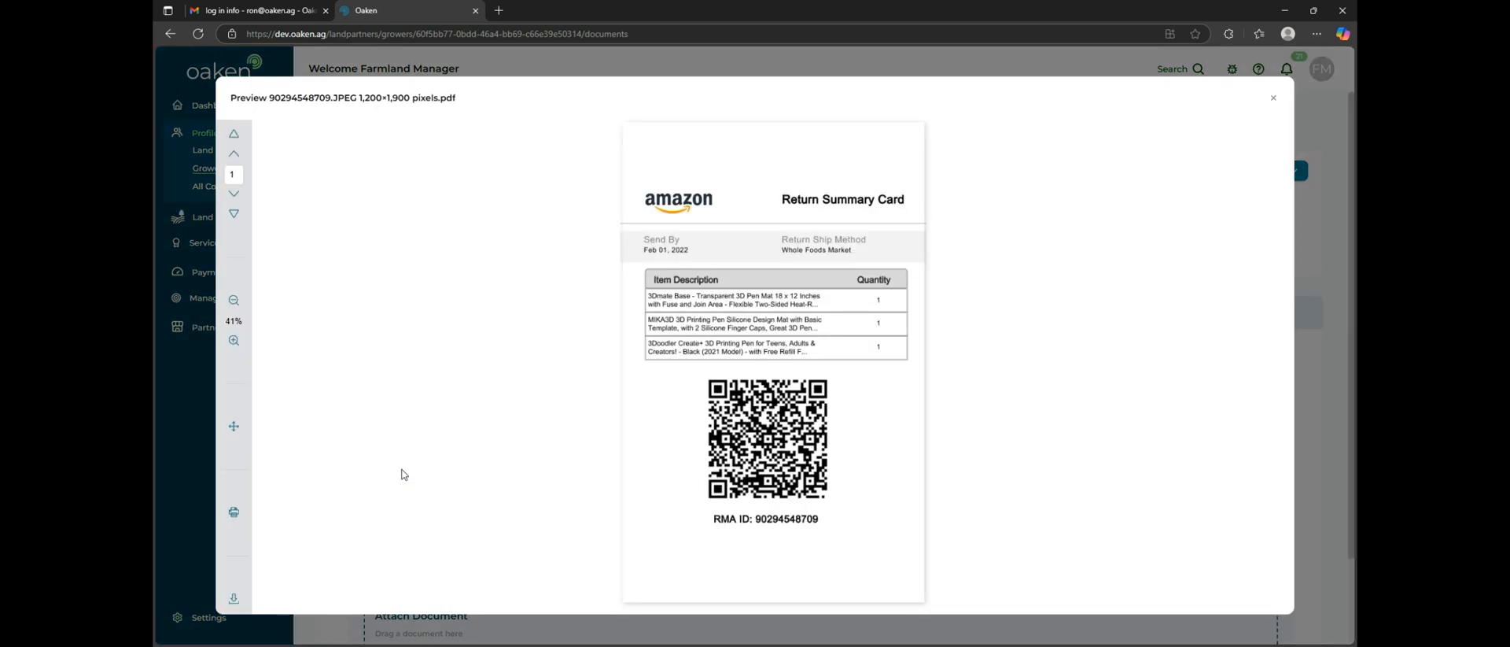
pyautogui.click(1272, 98)
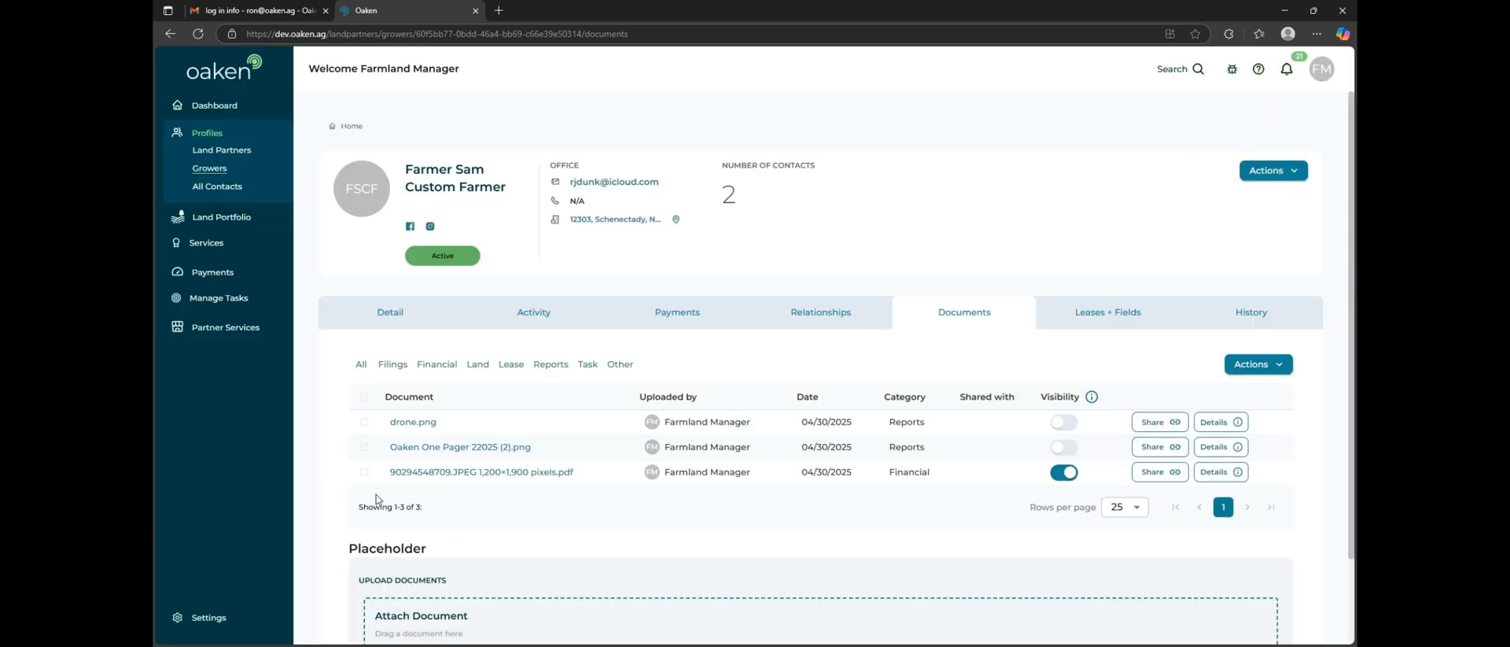
pyautogui.click(364, 472)
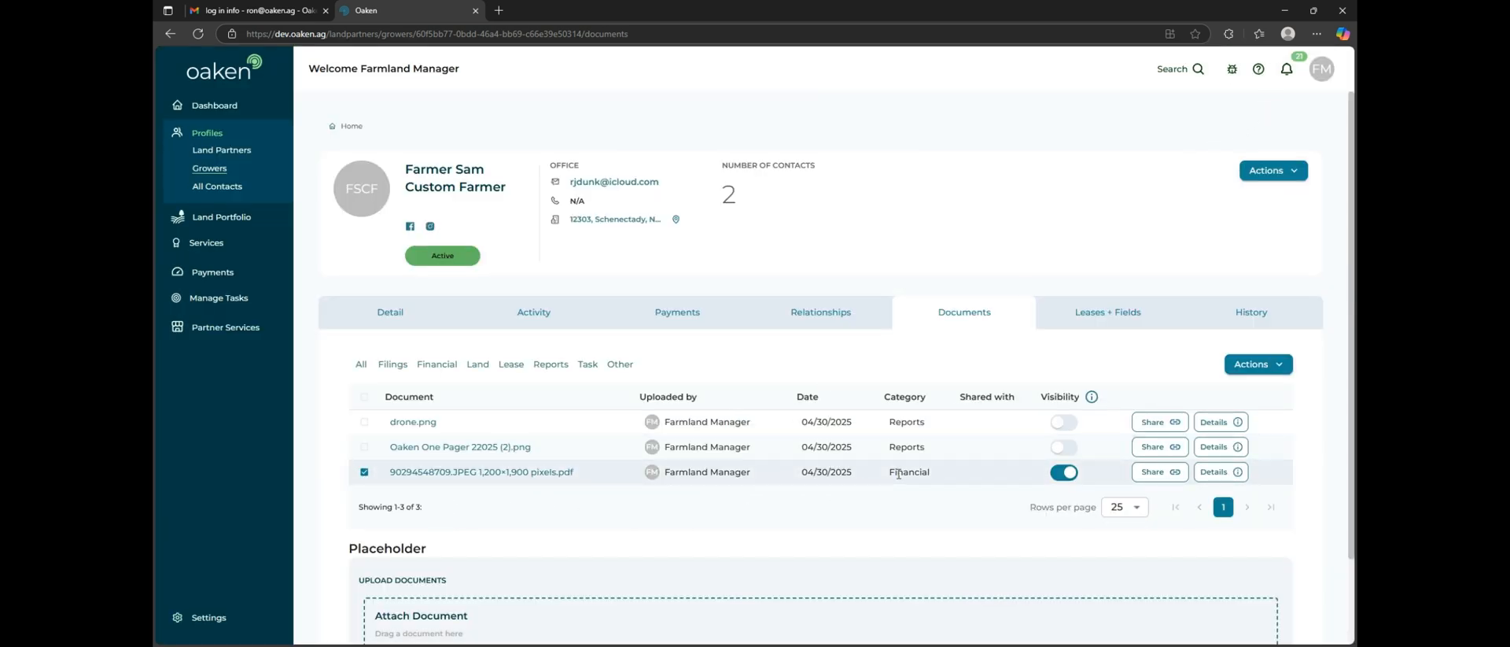
pyautogui.click(1063, 472)
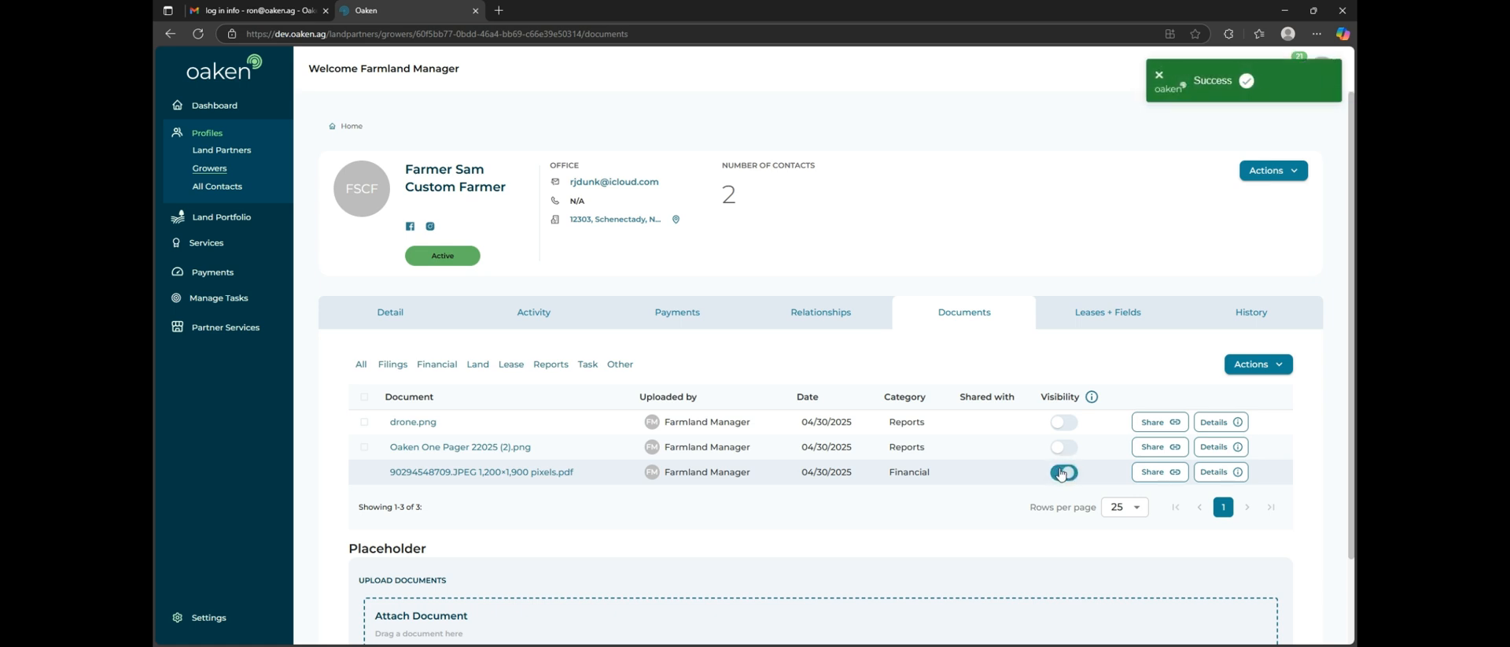
pyautogui.click(1063, 472)
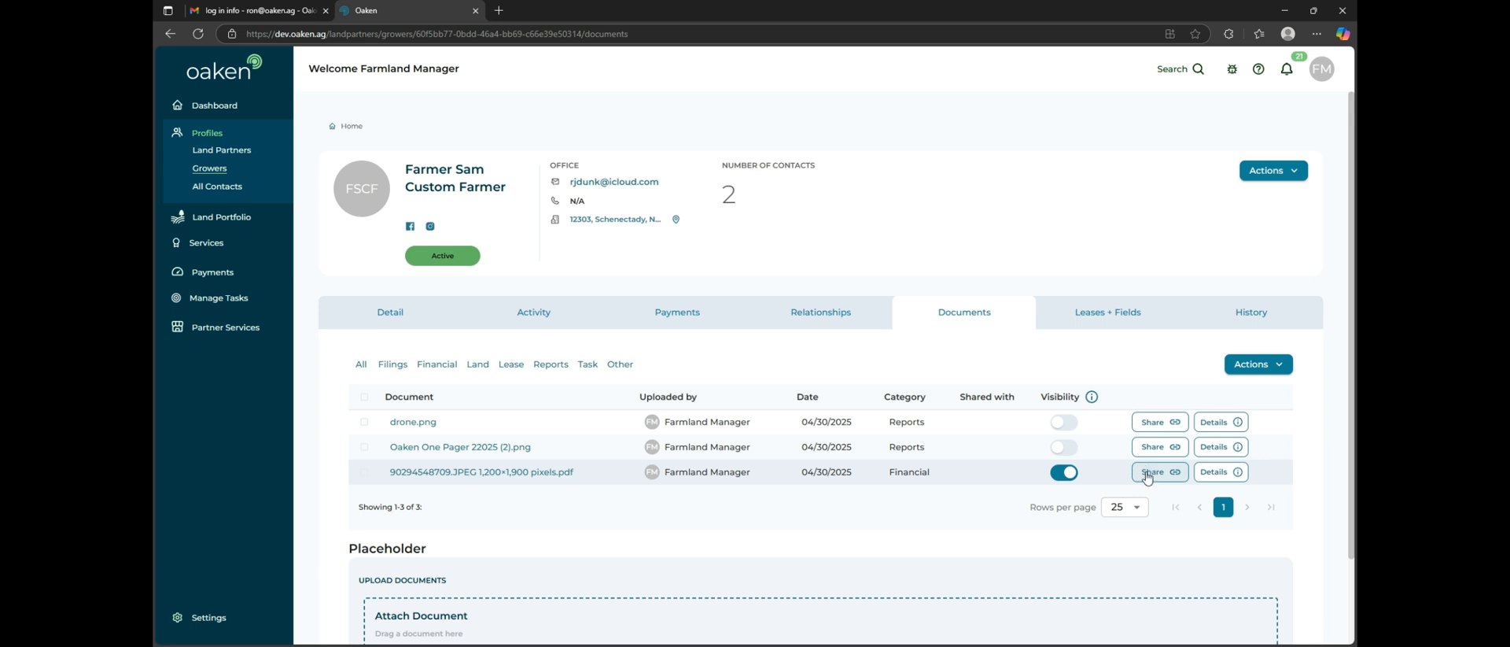
# Share the financial PDF with the grower's primary contact, adding a note asking to review and return it in 30 days.
pyautogui.click(1149, 472)
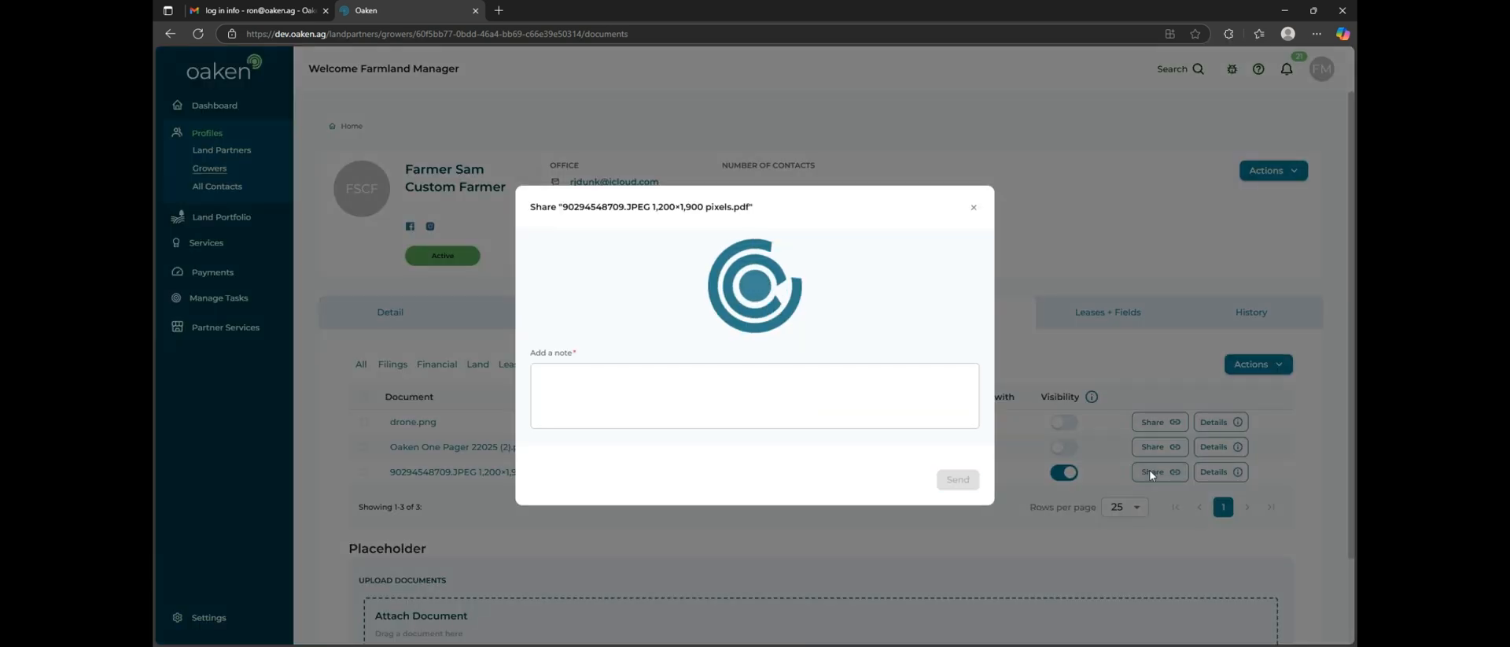
pyautogui.click(653, 283)
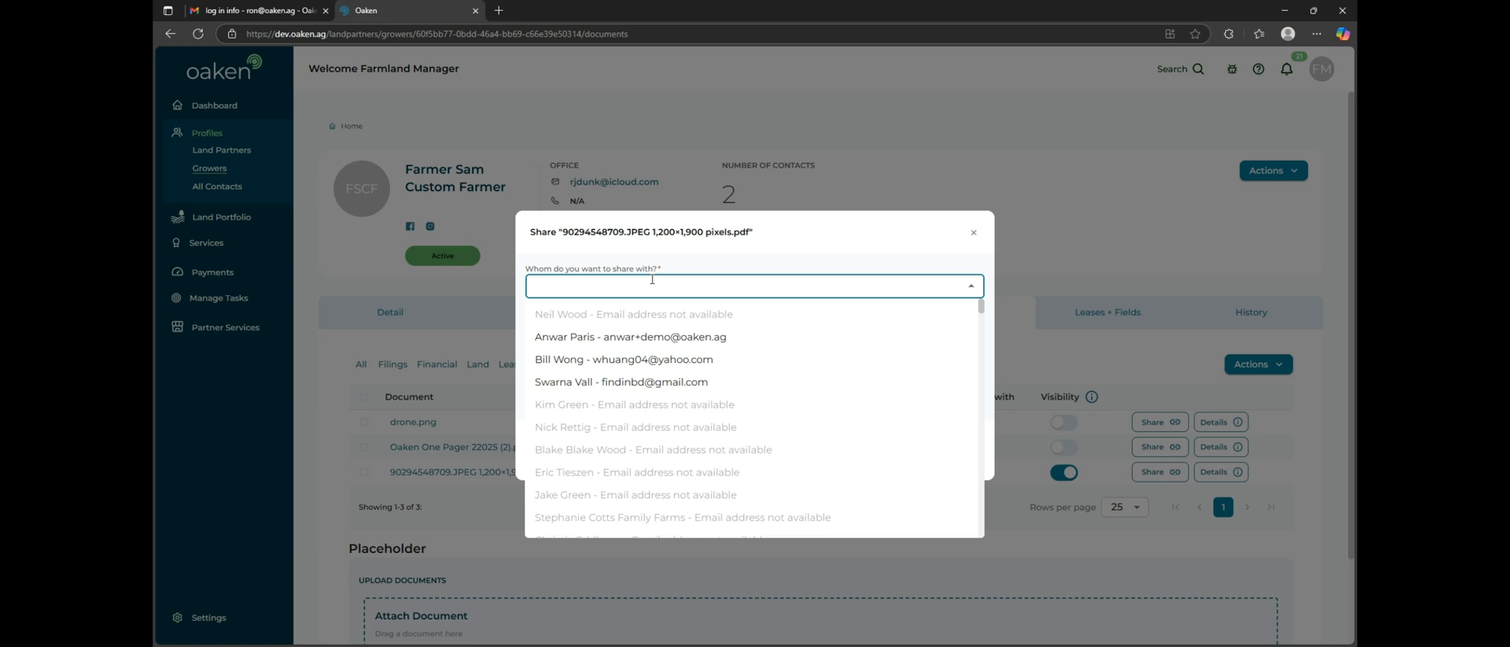
pyautogui.write('sam')
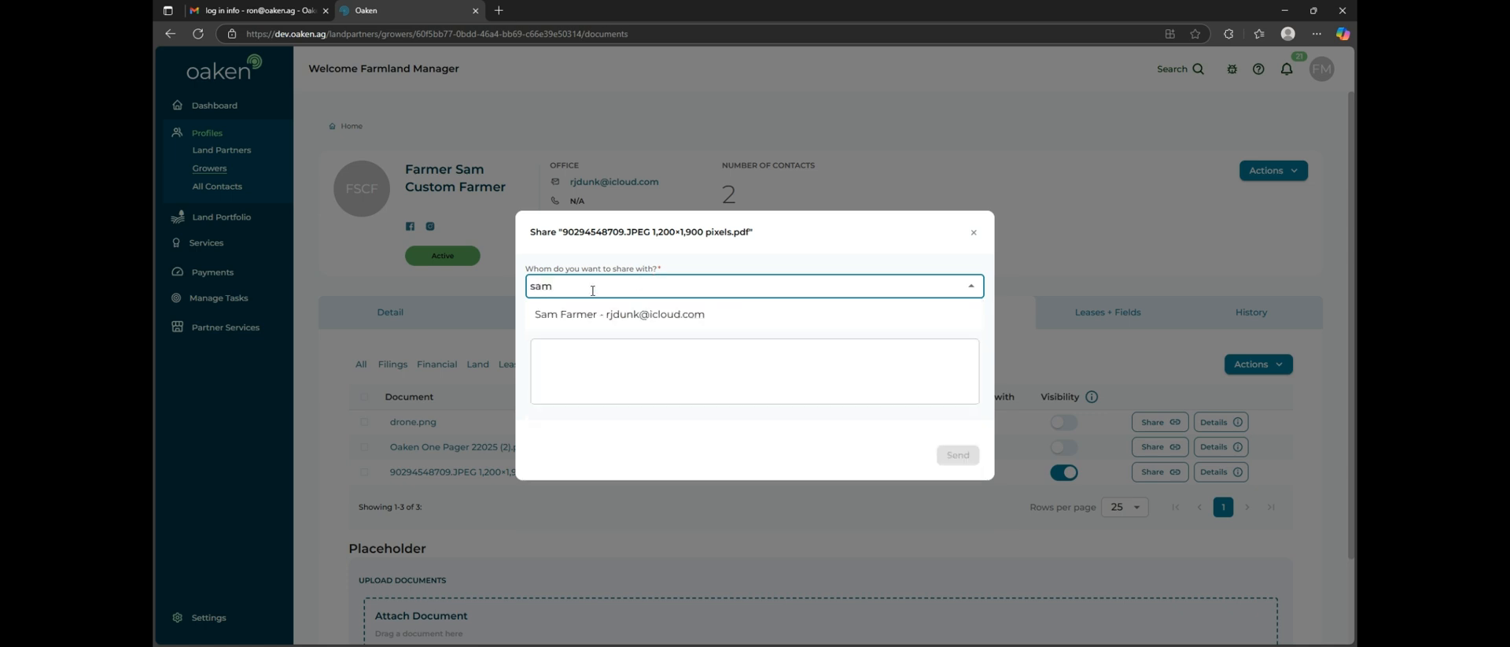
pyautogui.click(552, 317)
pyautogui.click(560, 360)
pyautogui.write('please review and retune ')
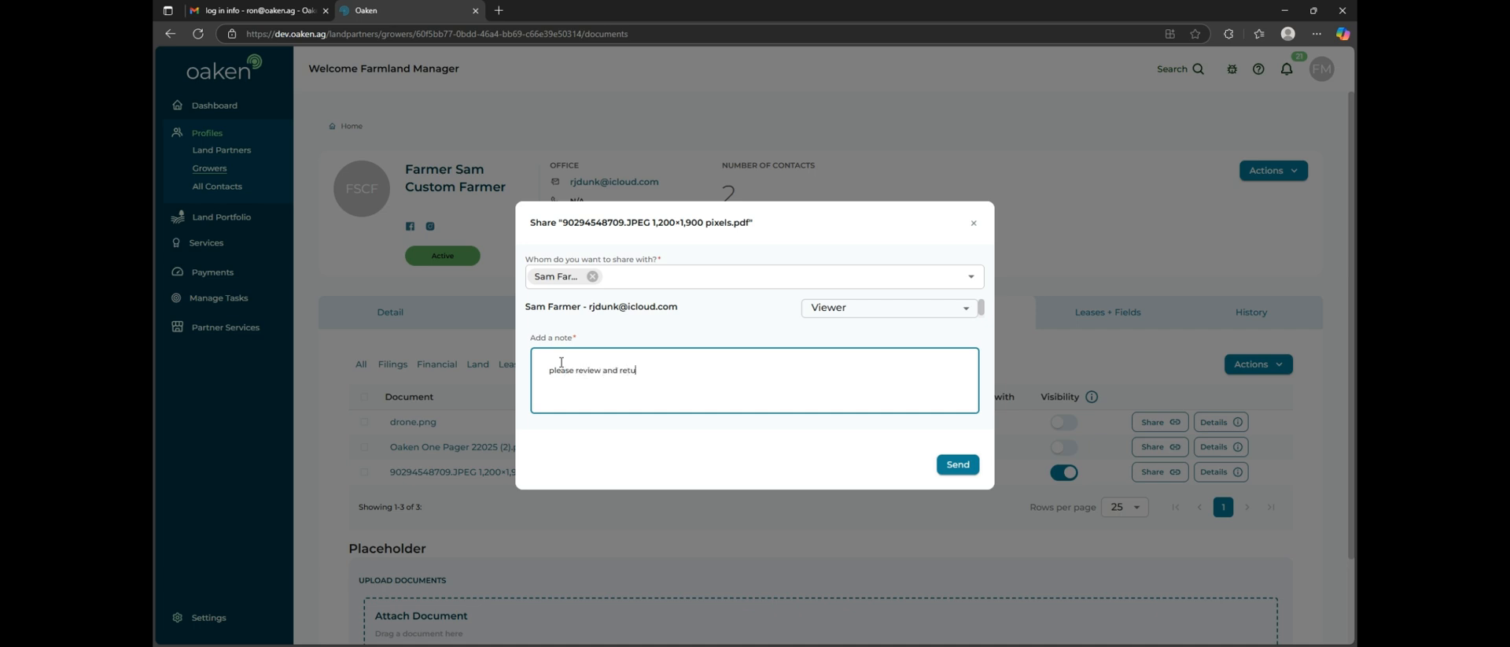
pyautogui.write('in 30 days')
pyautogui.click(950, 464)
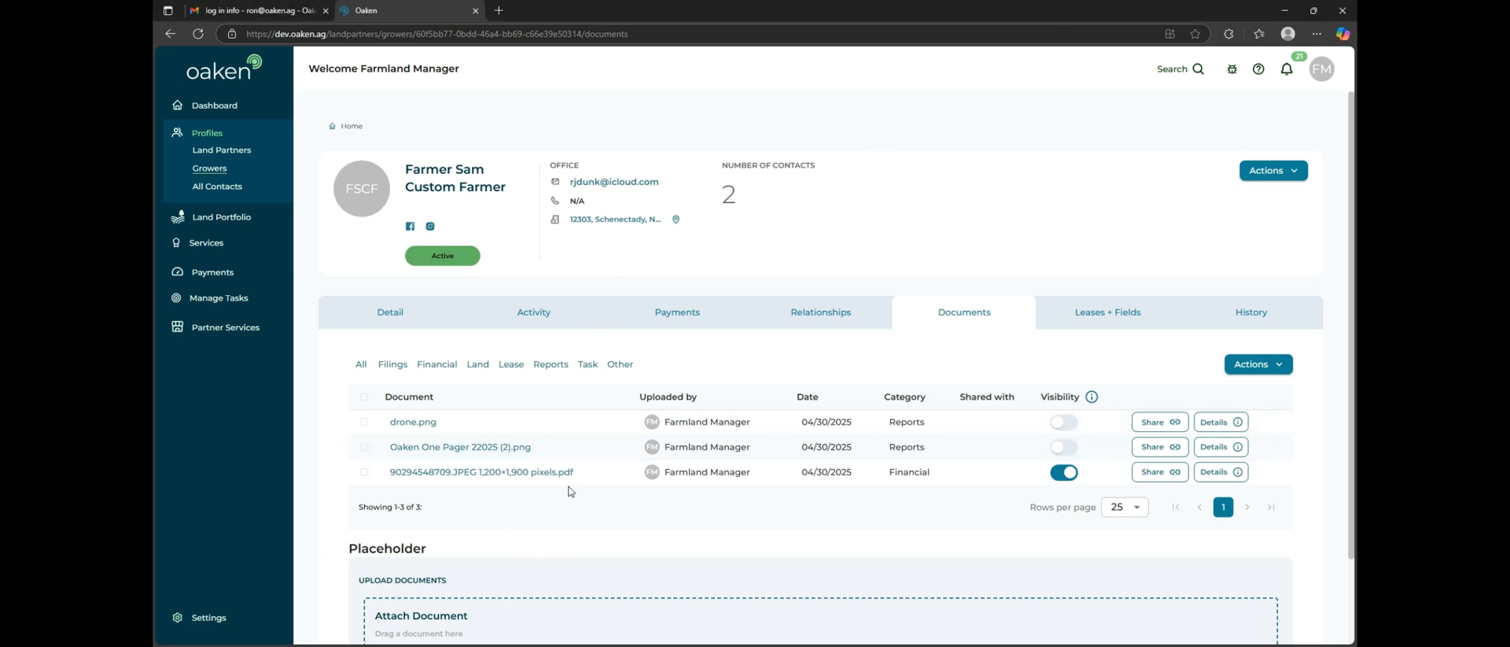
# Turn the visibility of the financial PDF off and on again.
pyautogui.click(1066, 472)
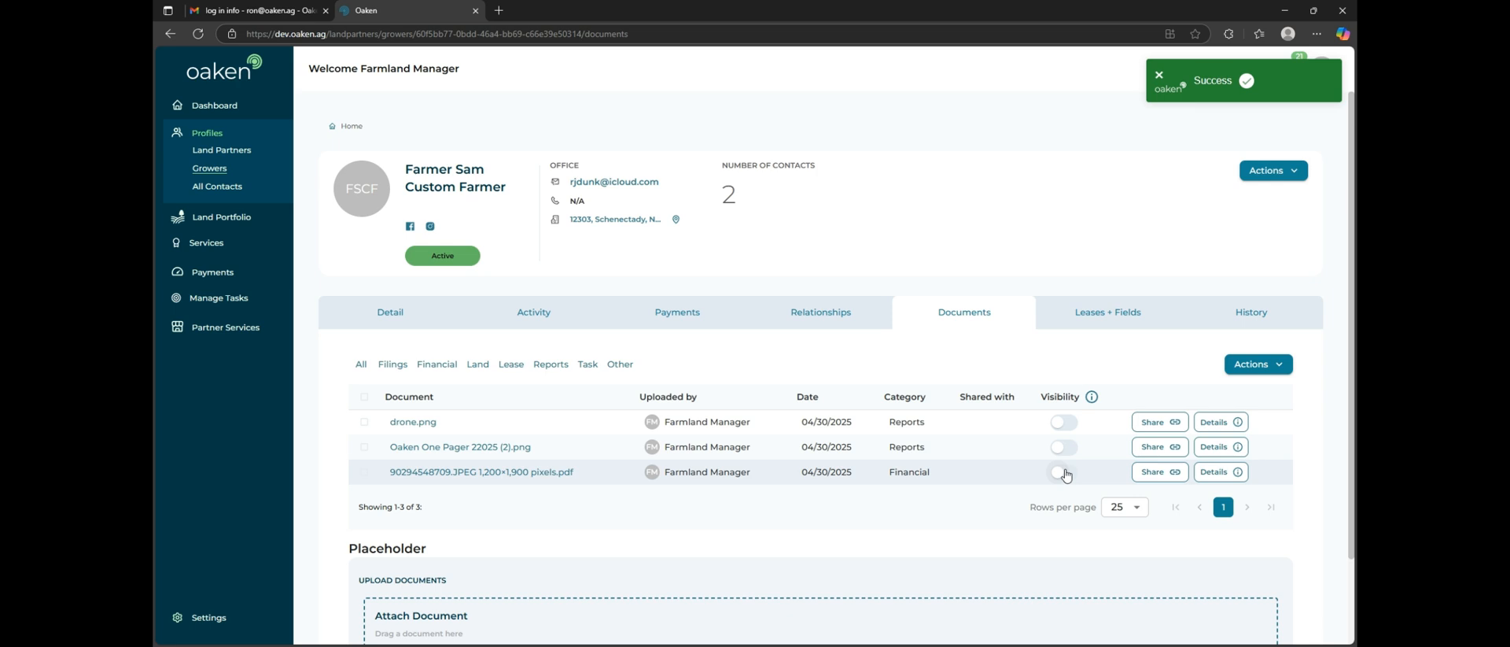
pyautogui.click(1065, 473)
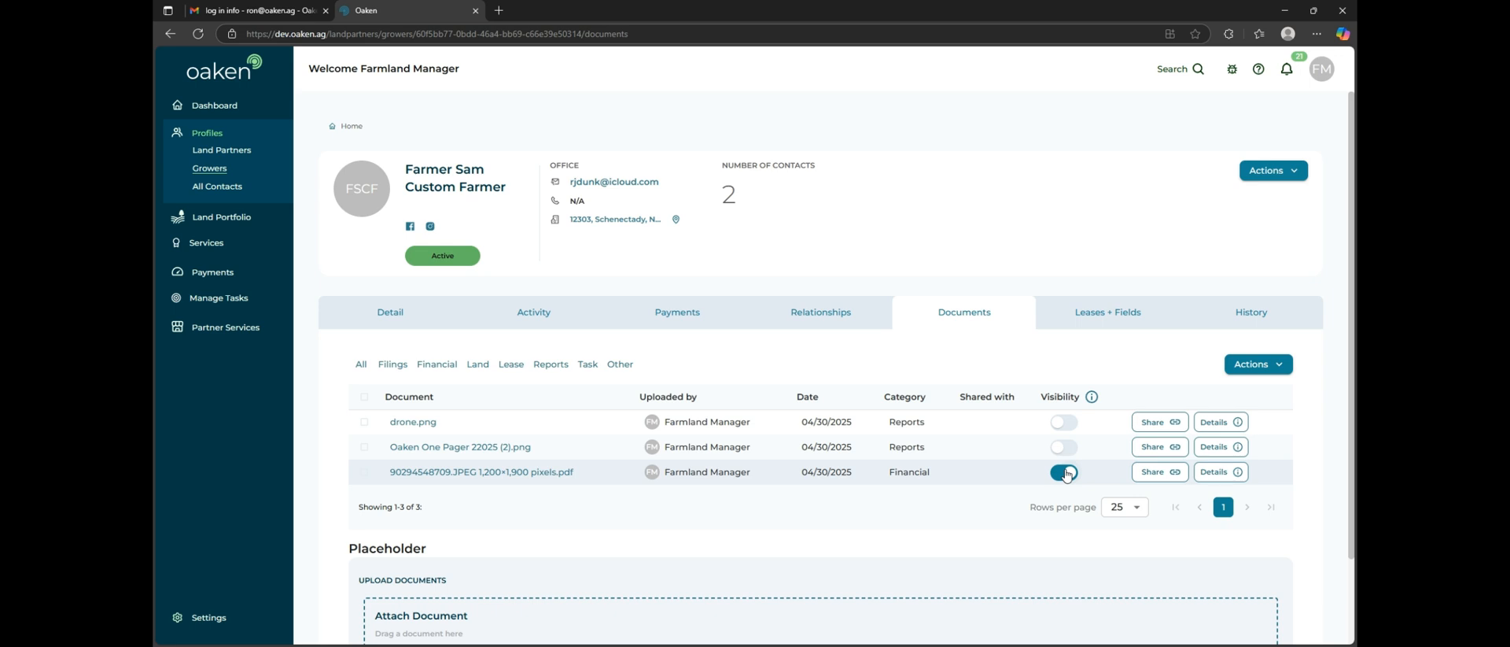
# Start a document request to the grower's primary contact with the description "Please send scale ticket for Dunker Farm".
pyautogui.click(1262, 362)
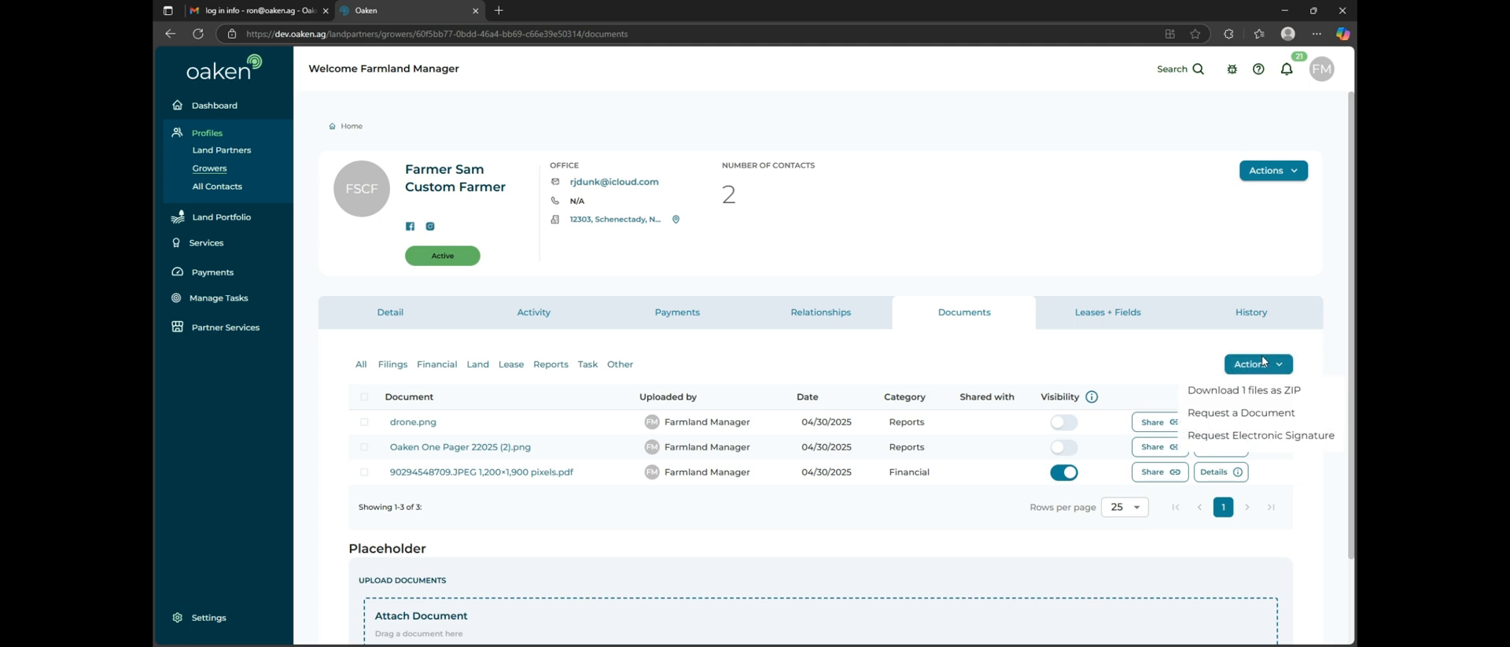
pyautogui.click(1230, 415)
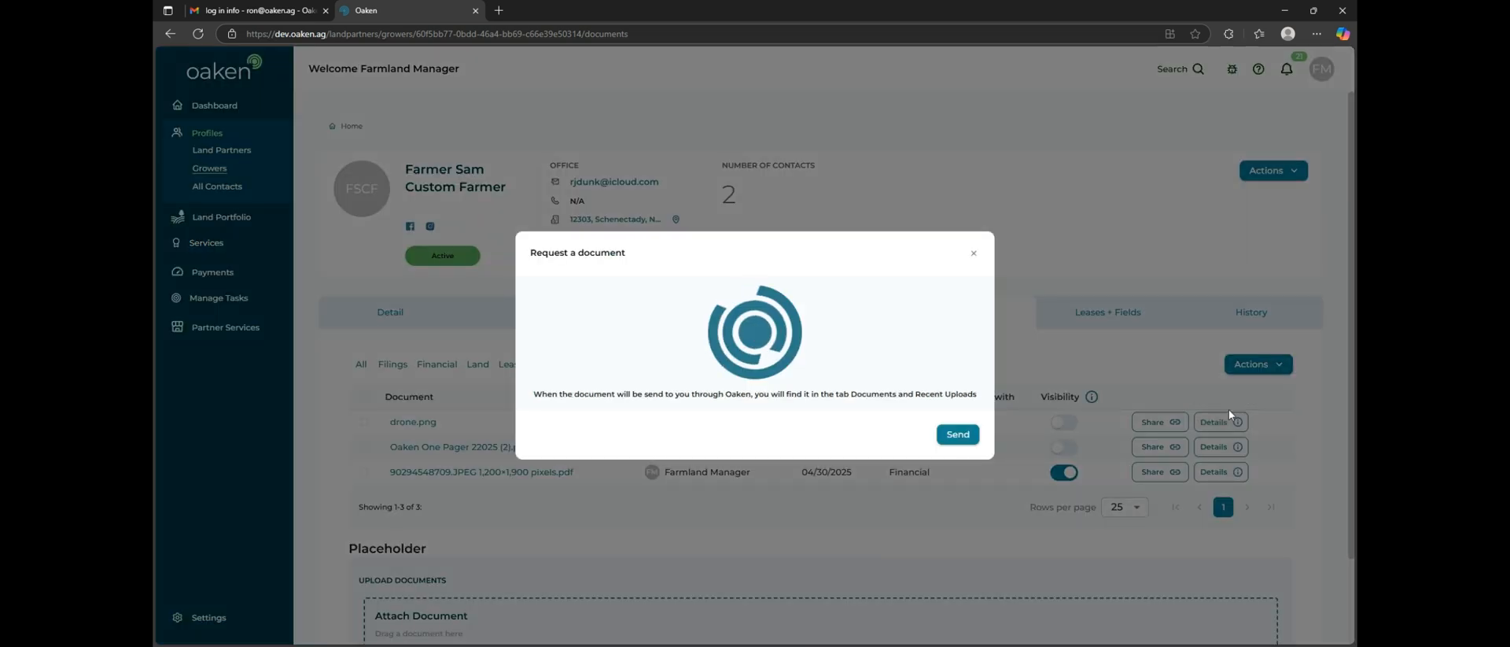
pyautogui.click(780, 269)
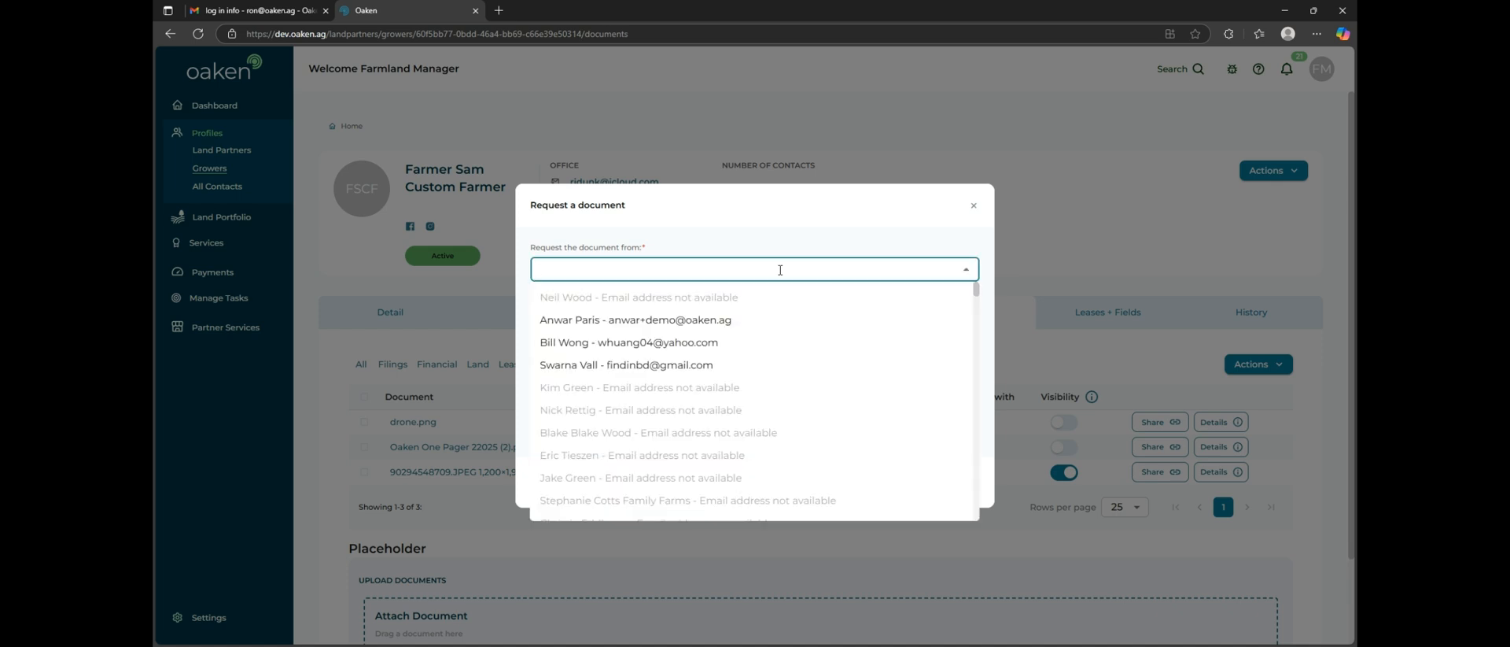
pyautogui.write('sa')
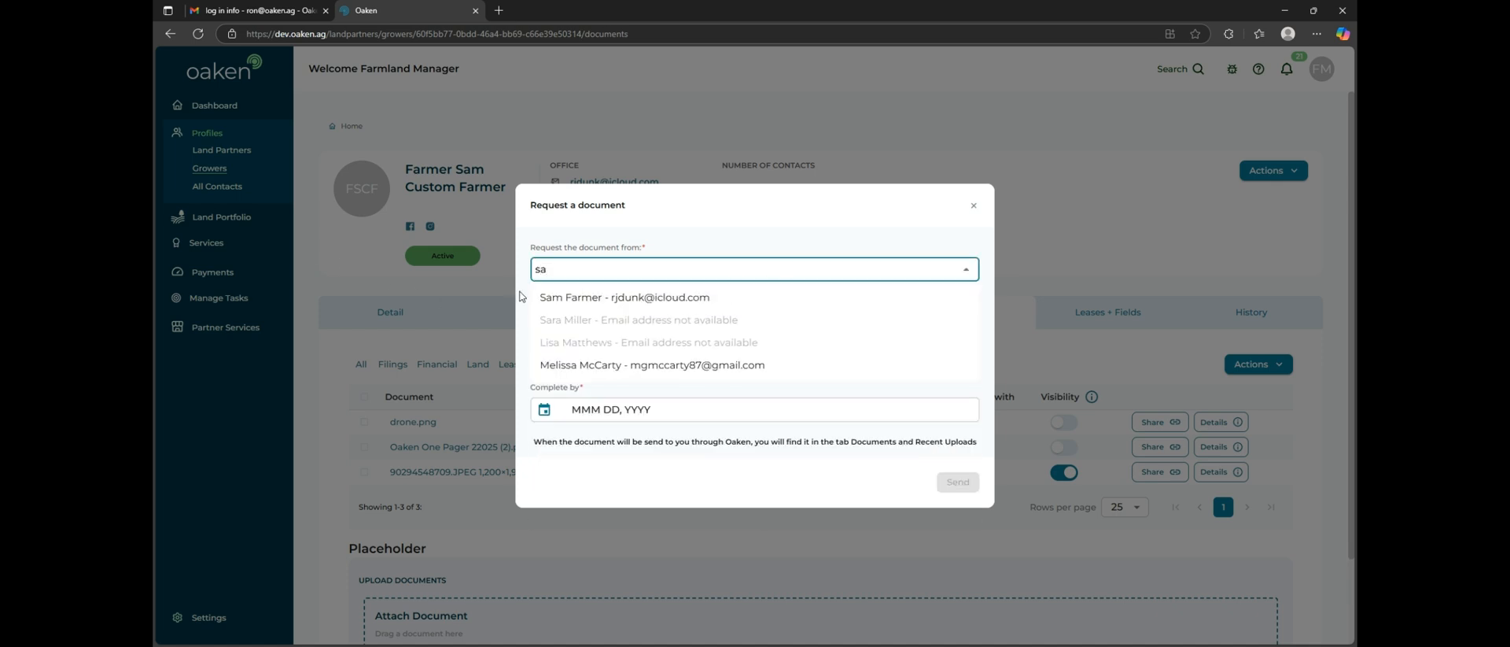
pyautogui.click(555, 298)
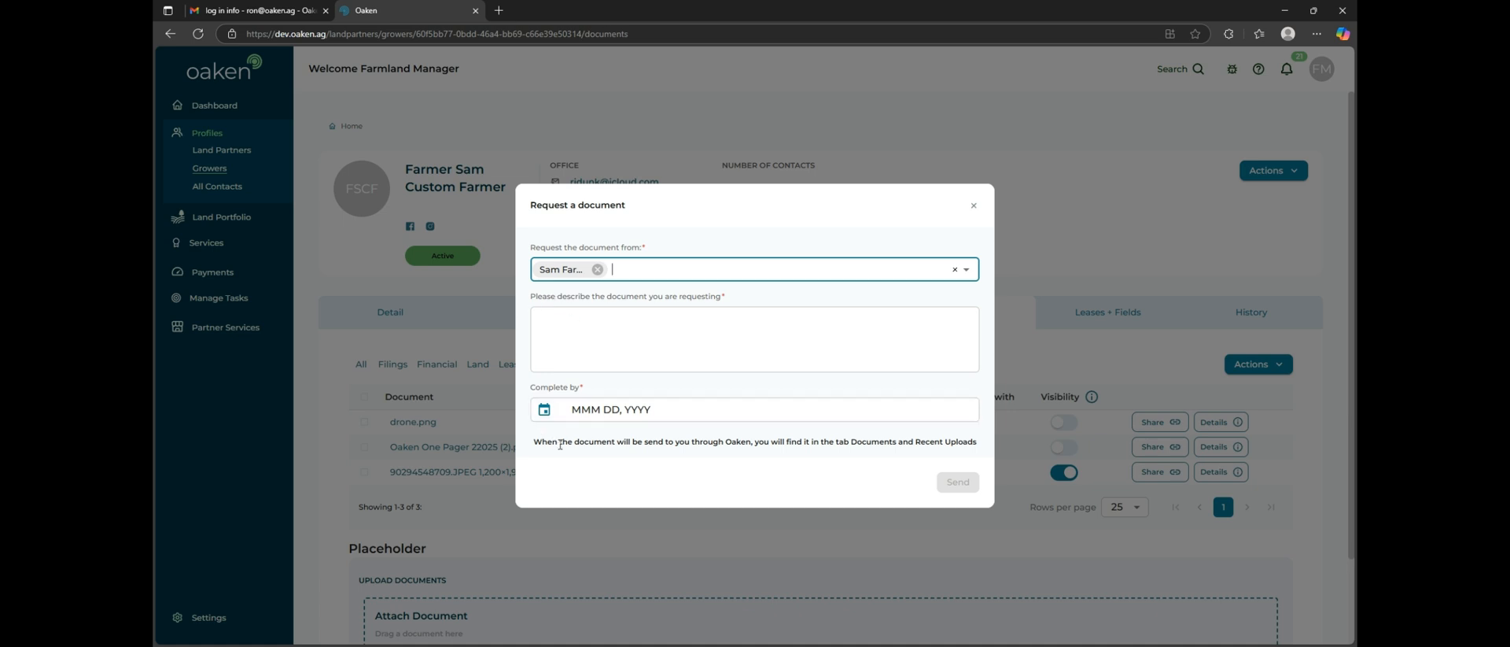
pyautogui.click(581, 333)
pyautogui.write('Pleasw')
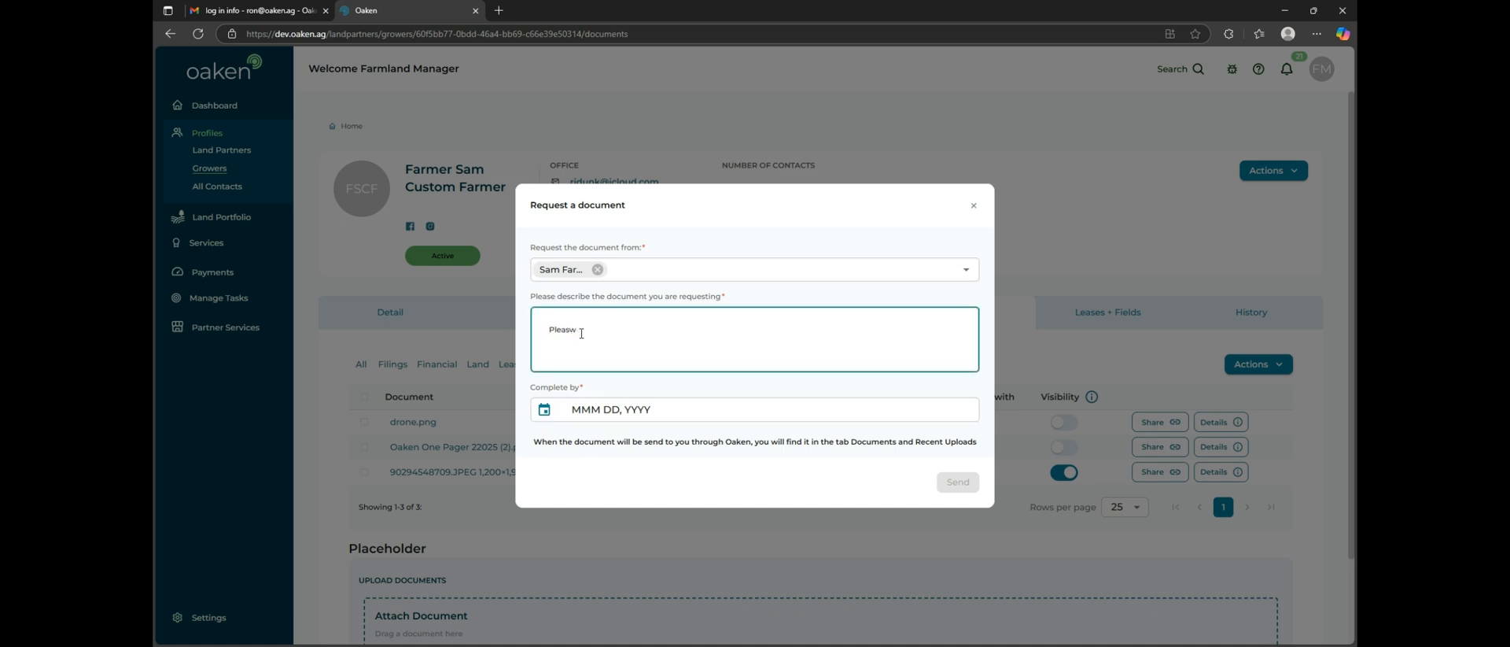
pyautogui.write('ee send sac')
pyautogui.press('BackSpace')
pyautogui.write('cale ticket for Dunker Farm')
# Set the document request's completion date to Jun 02, 2025 and send the request.
pyautogui.click(667, 410)
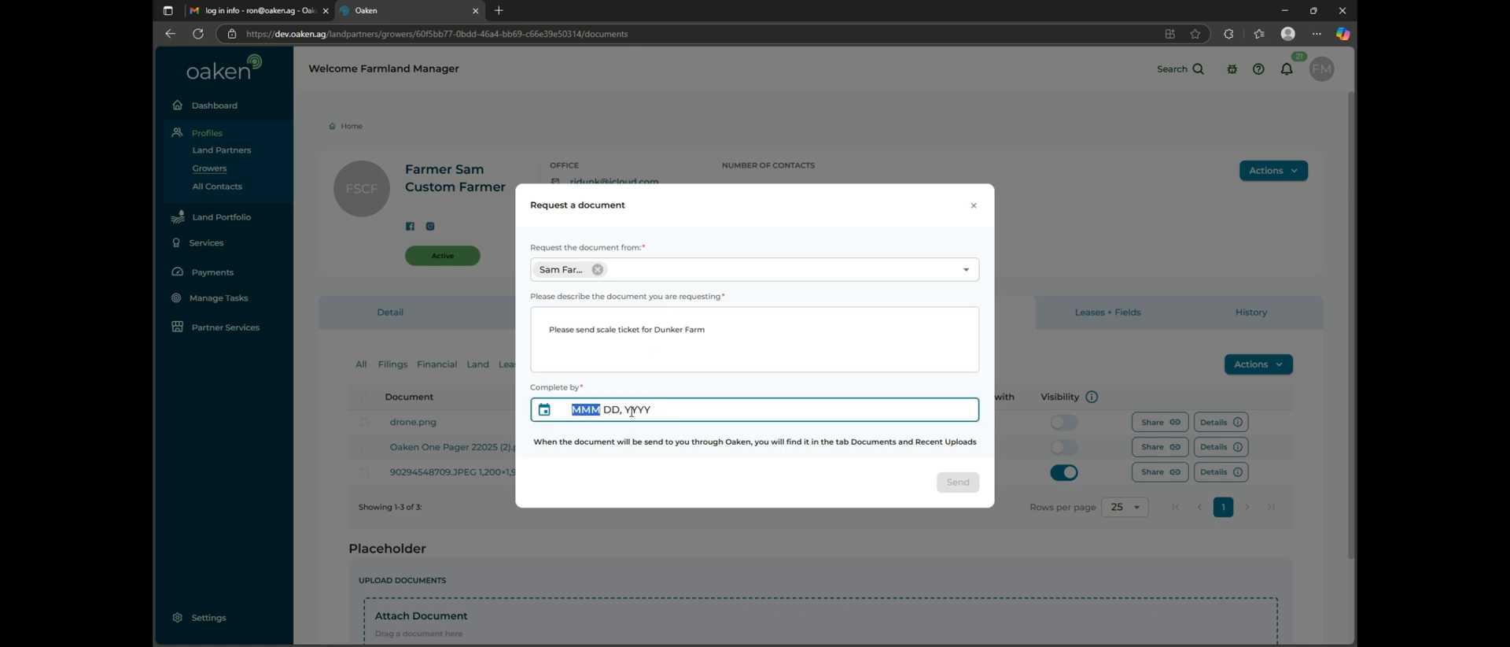
pyautogui.click(544, 409)
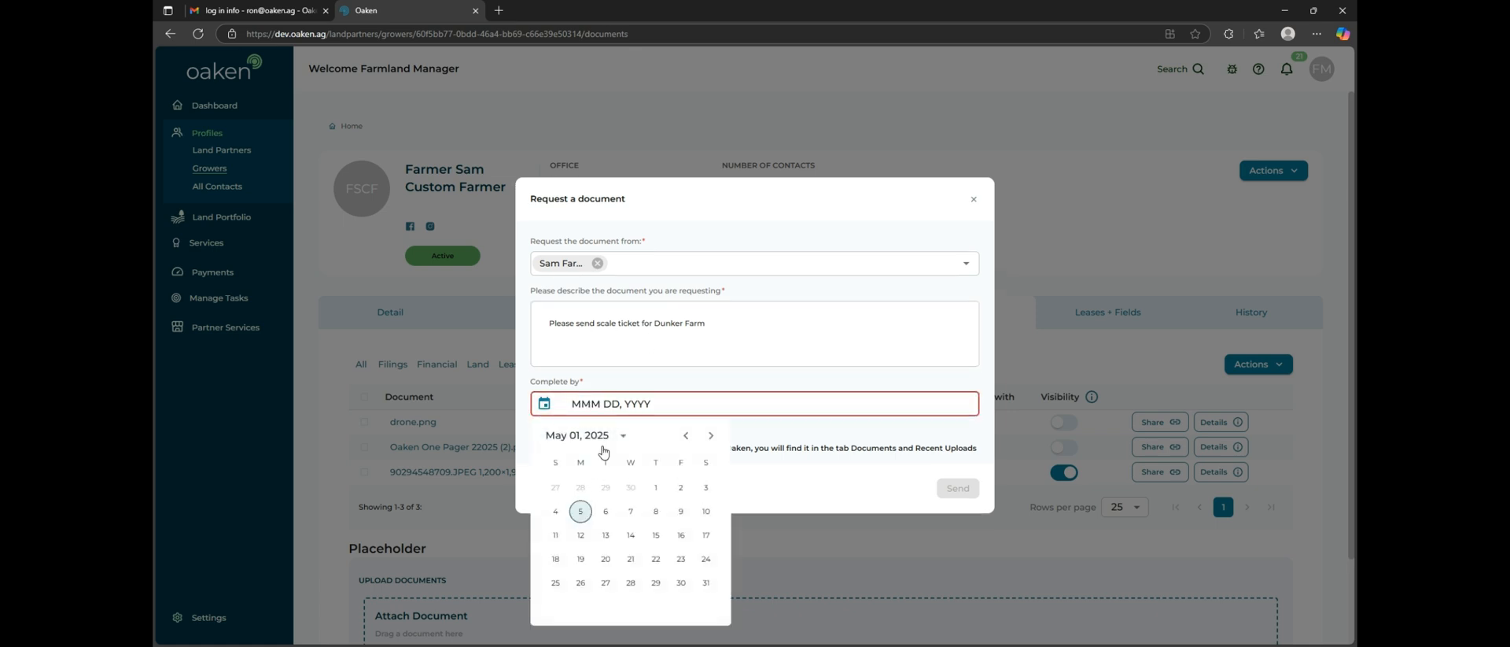
pyautogui.click(712, 436)
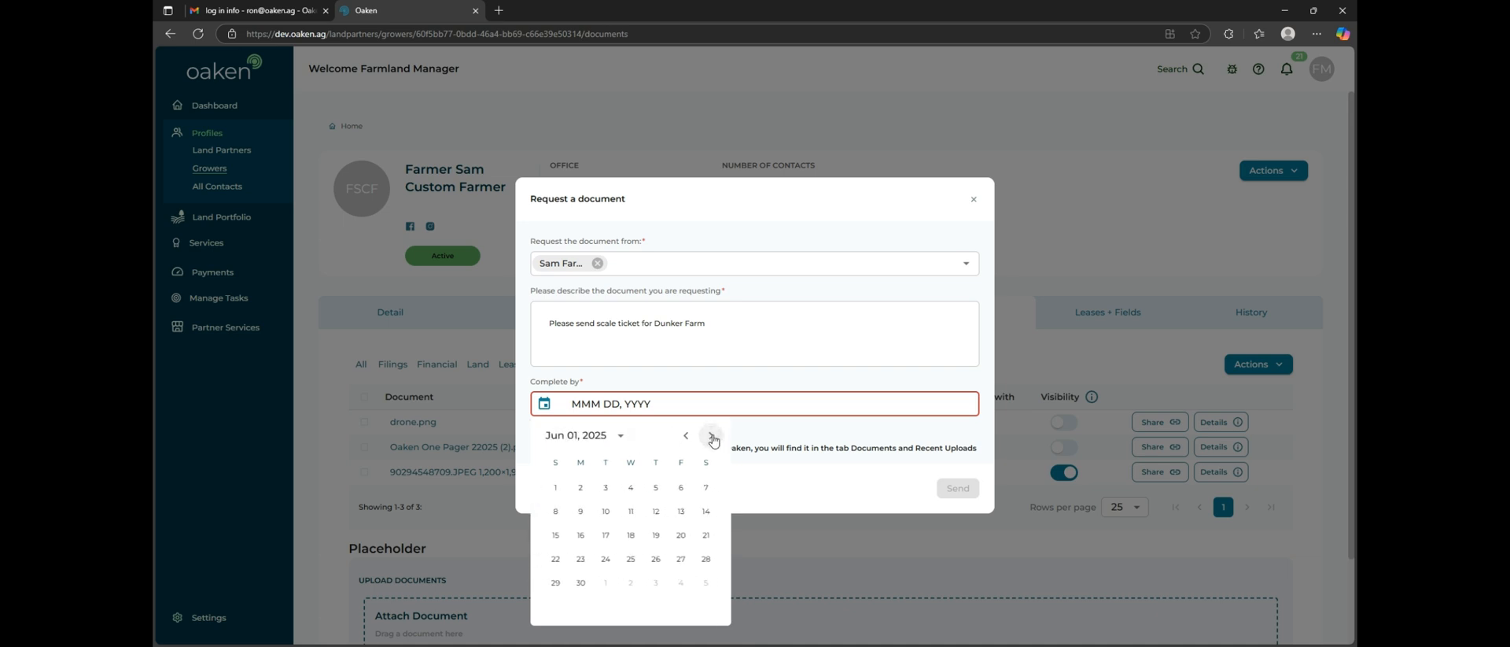
pyautogui.click(581, 487)
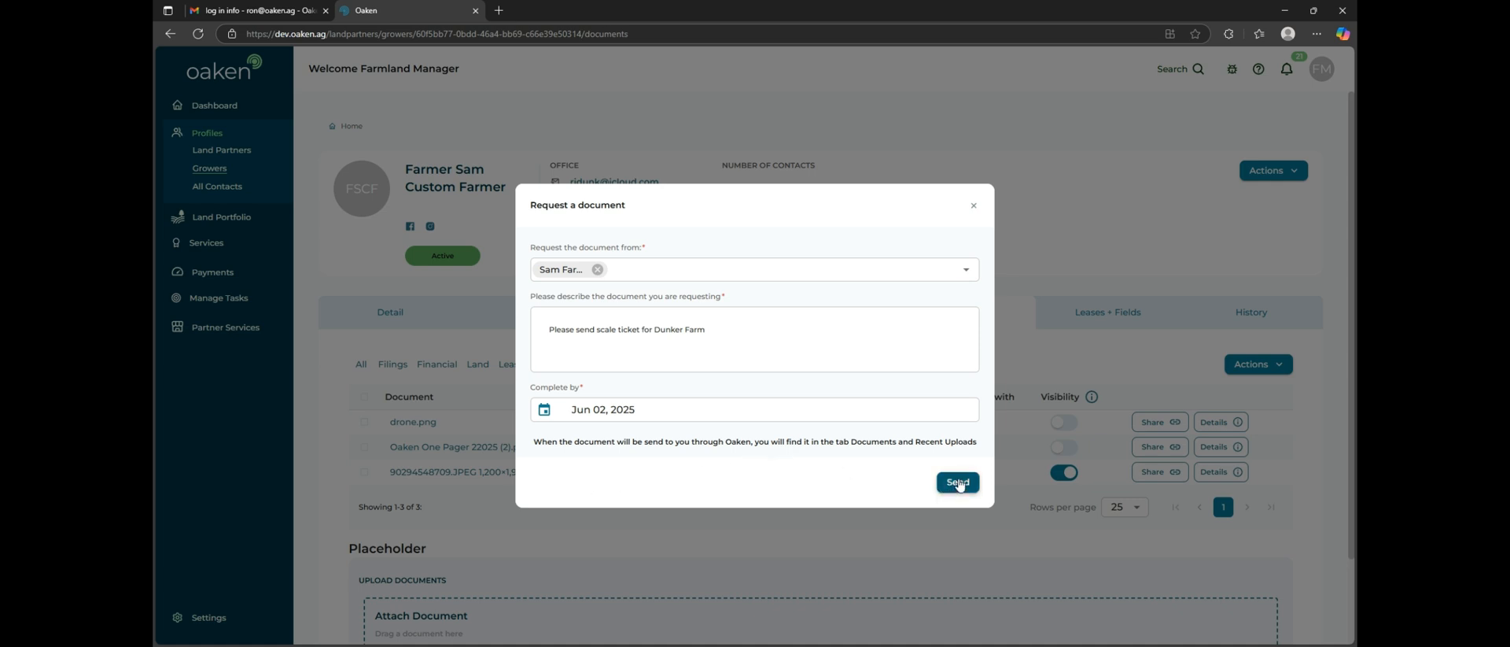
pyautogui.click(728, 328)
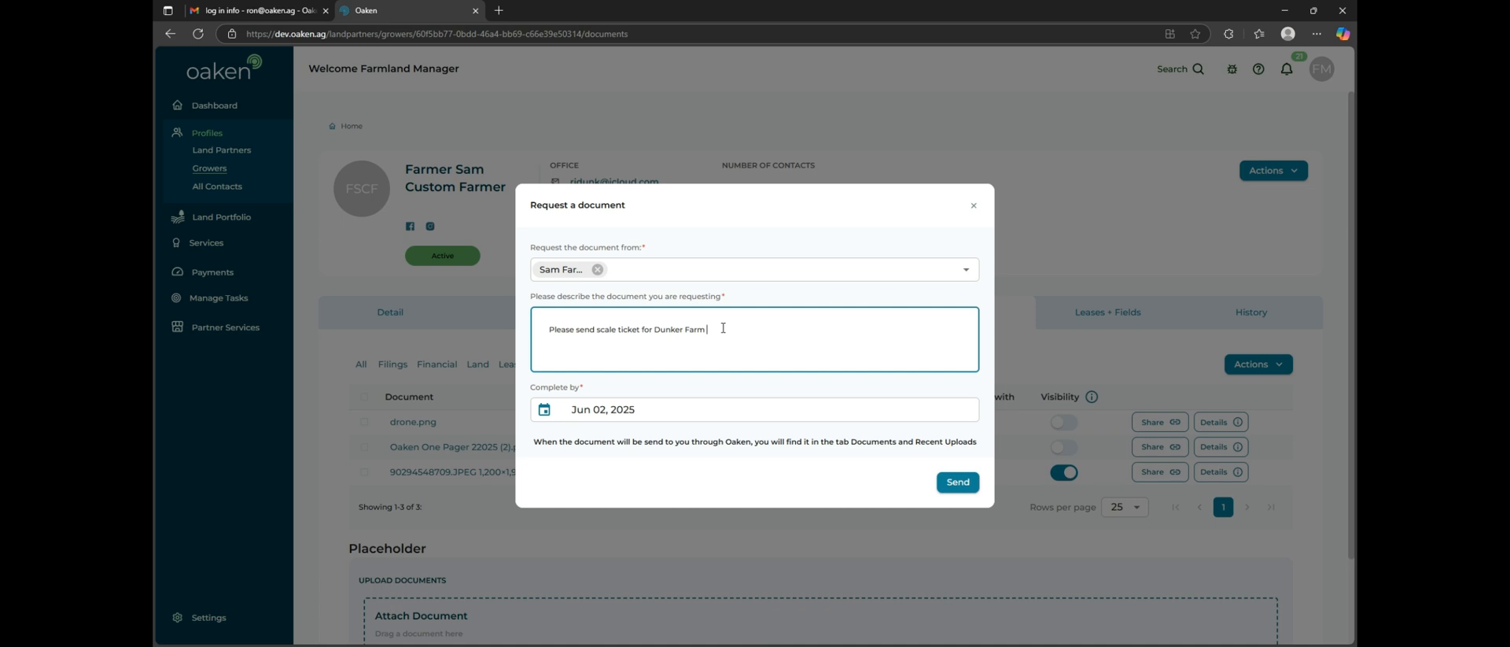
pyautogui.click(956, 483)
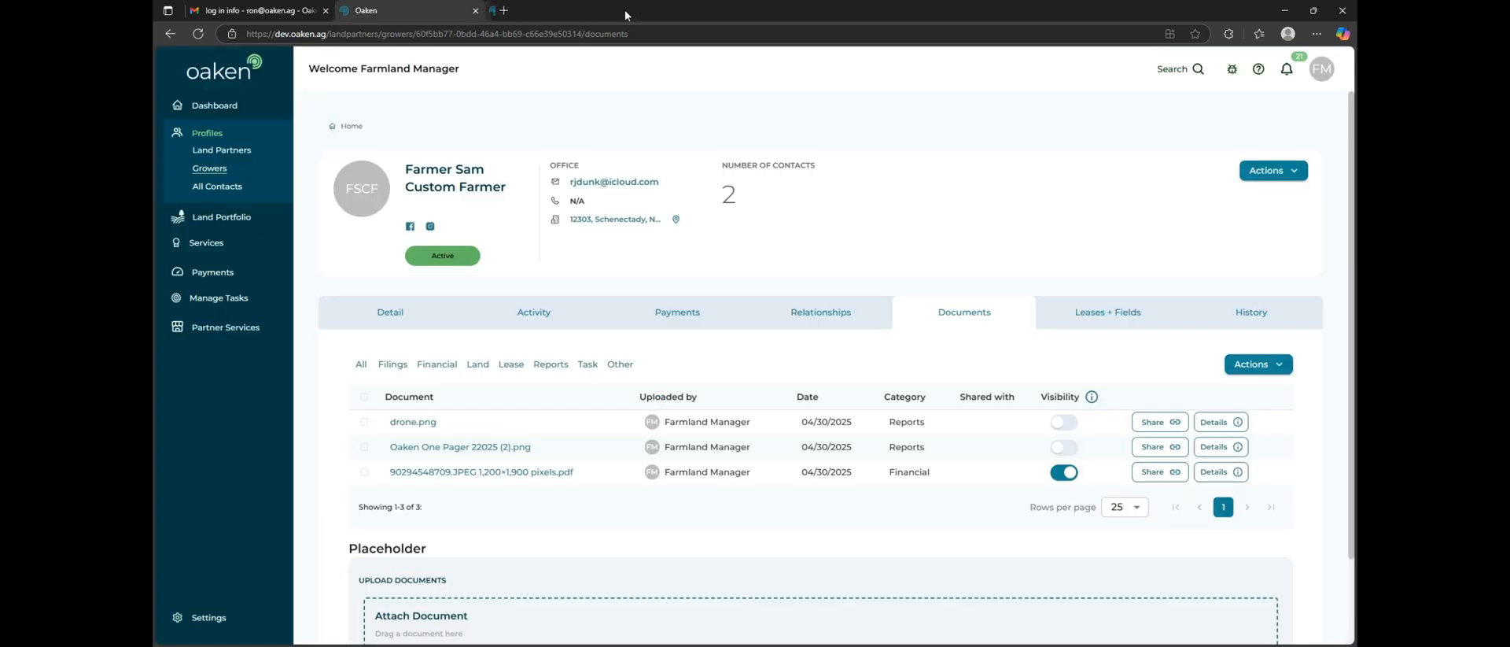
pyautogui.click(625, 10)
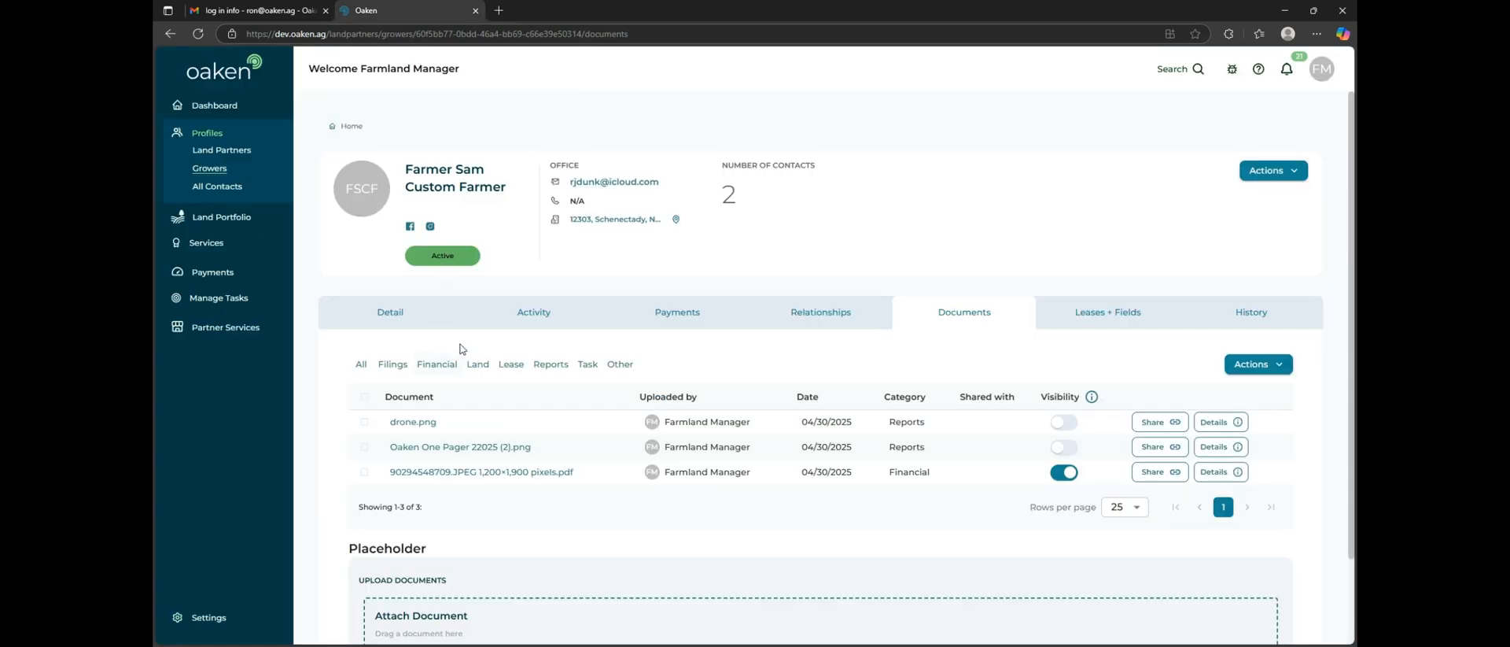